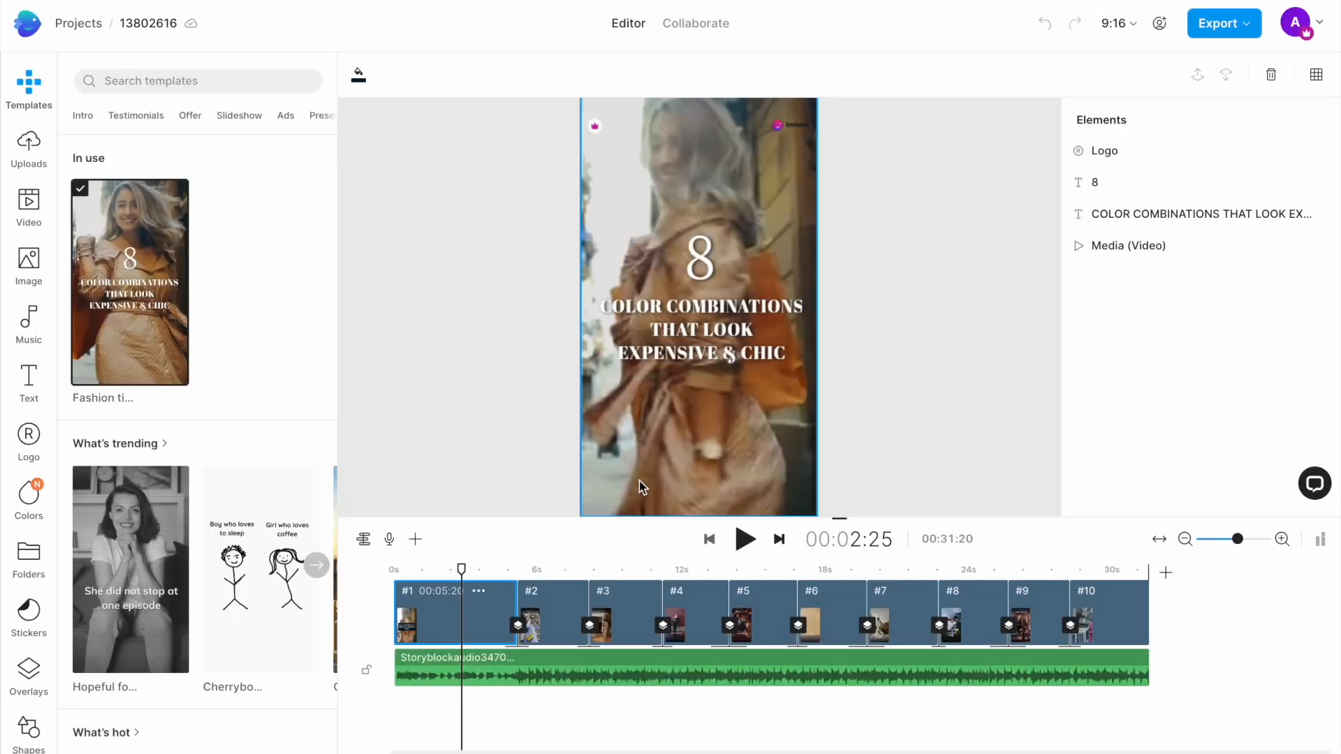
Step: Look through the template's first scenes and examine the image, music, text and upload libraries
click(638, 485)
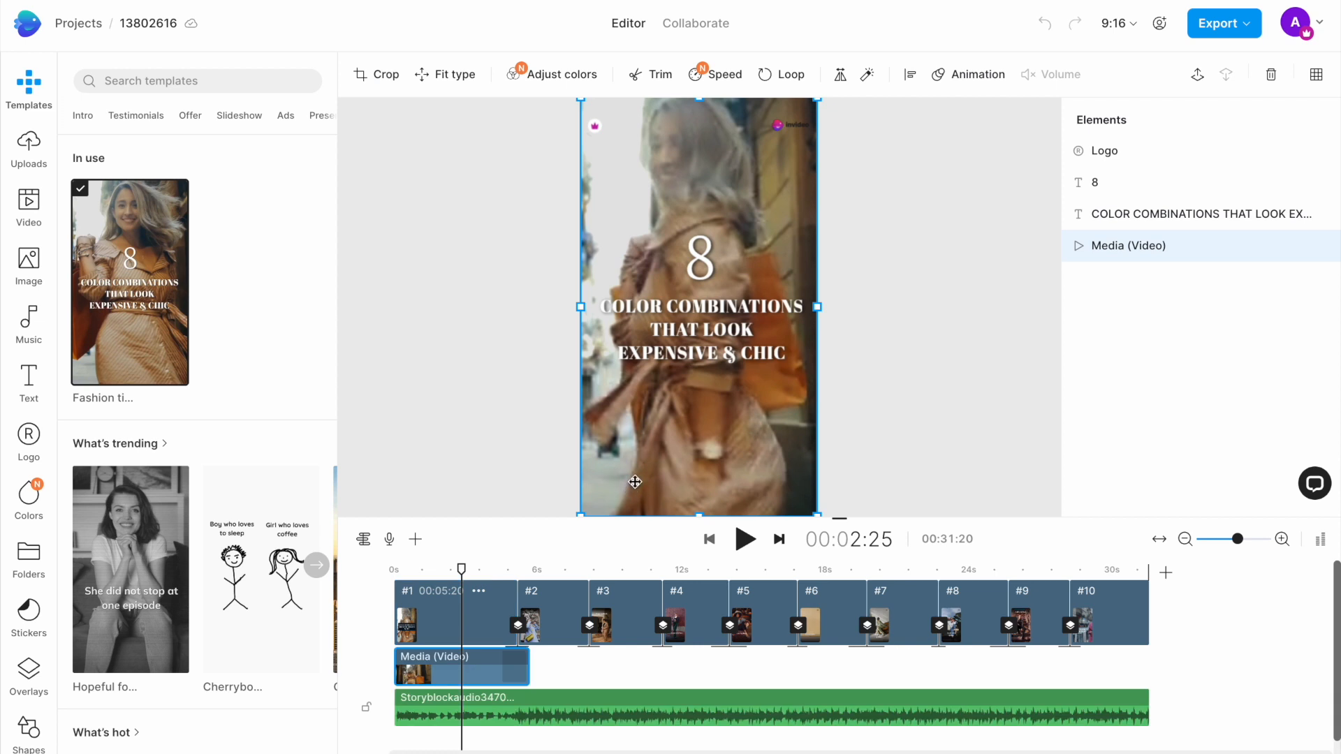
click(547, 574)
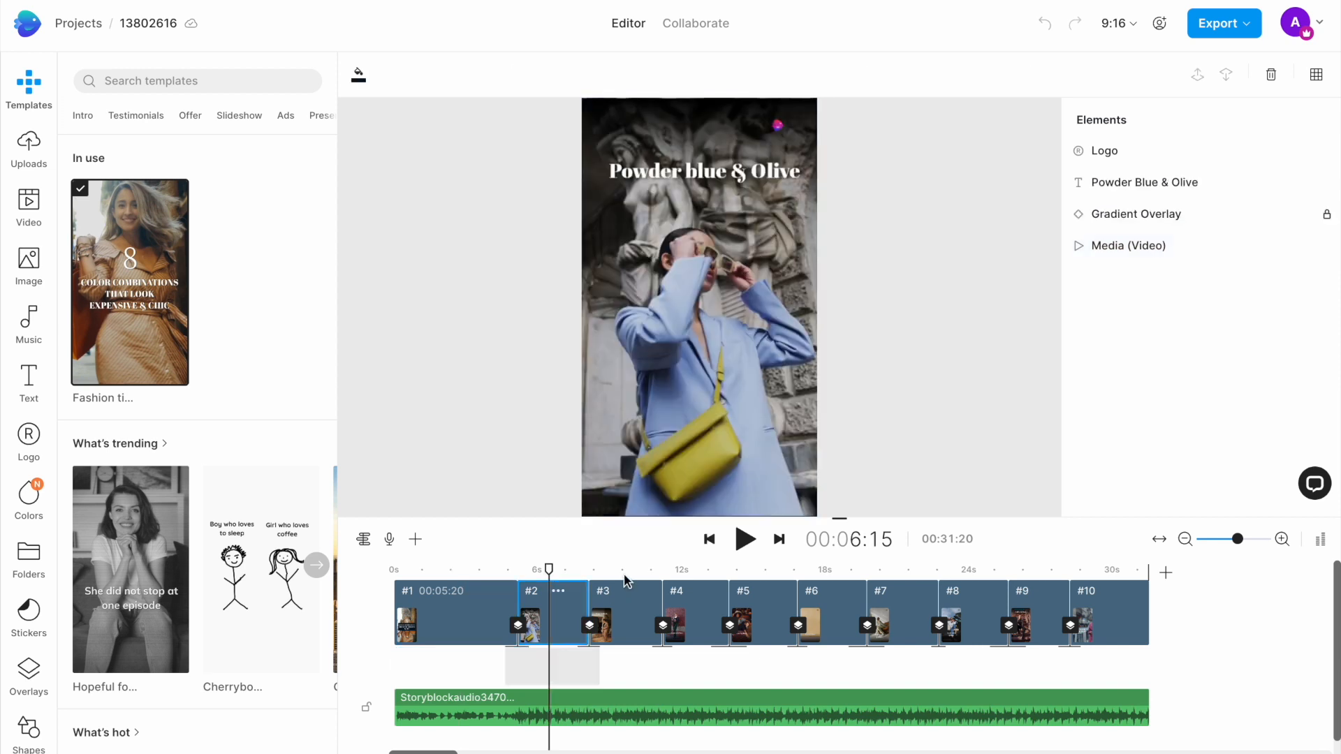
click(627, 576)
click(699, 576)
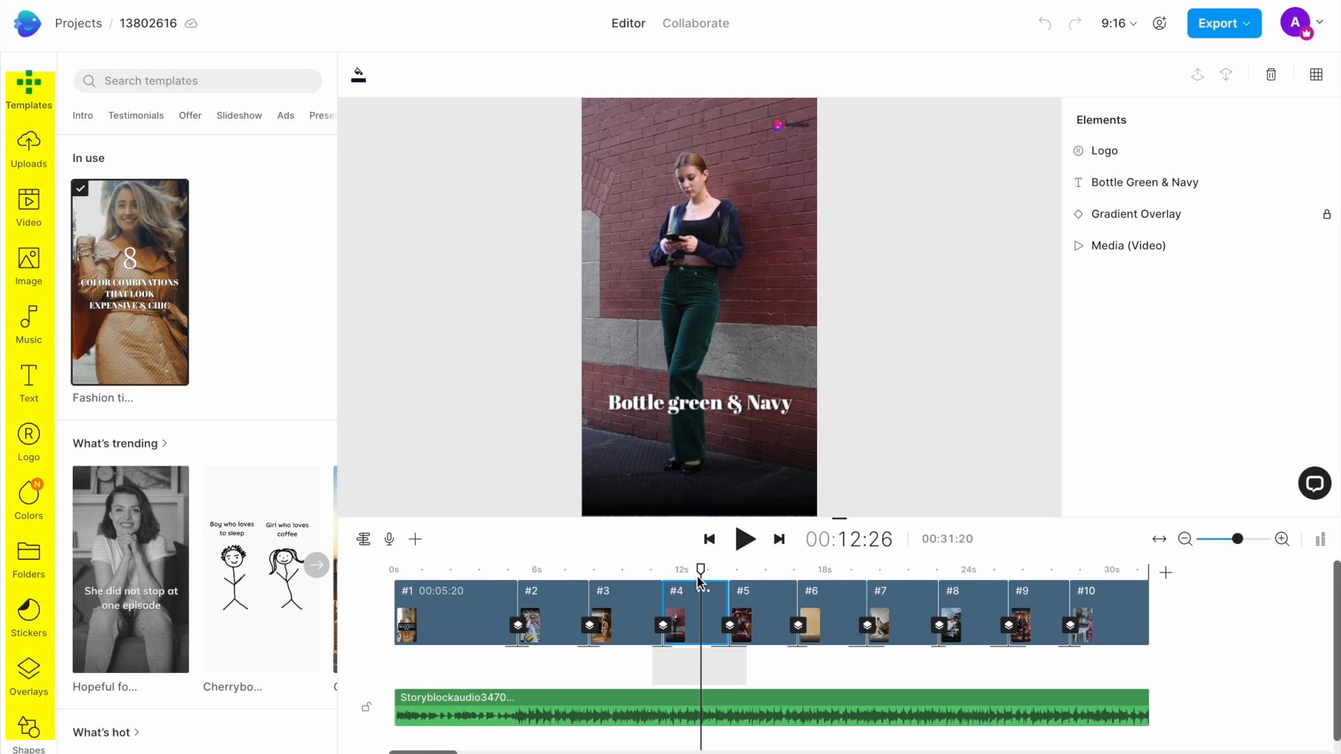
click(29, 265)
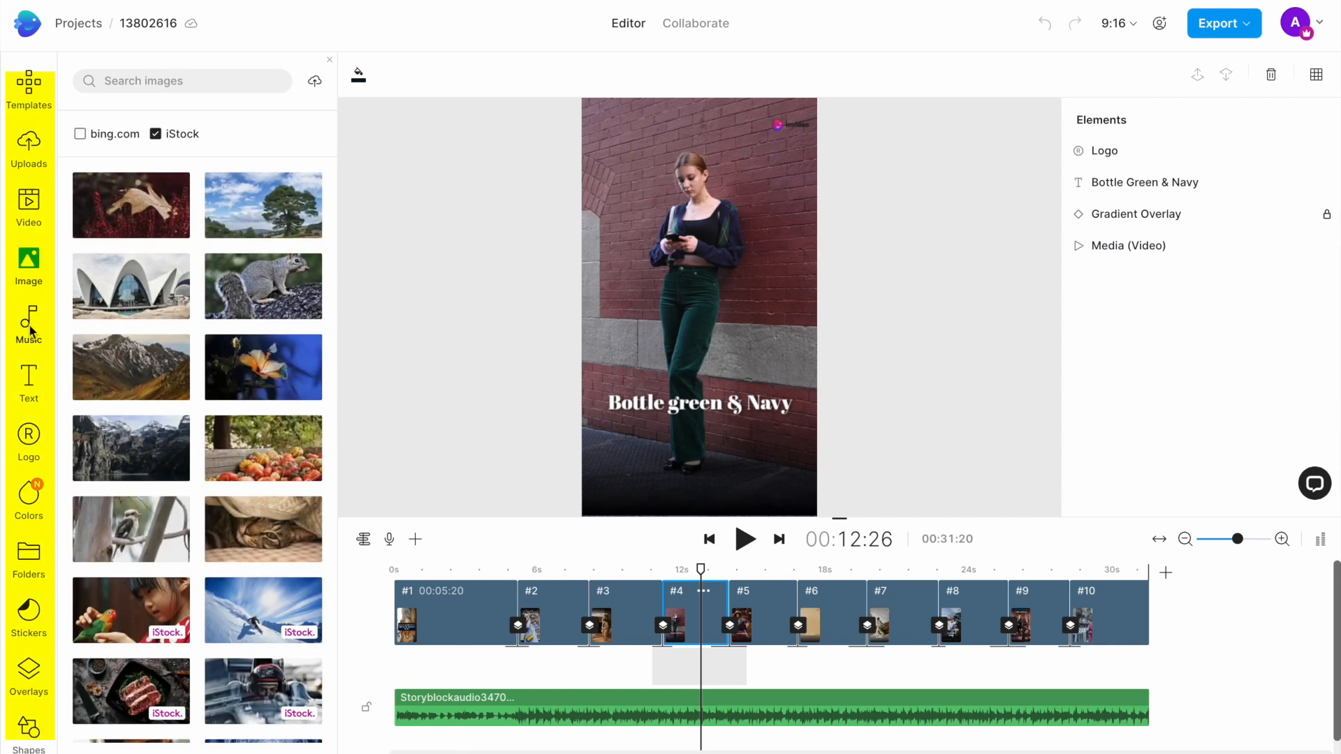
click(29, 322)
click(27, 397)
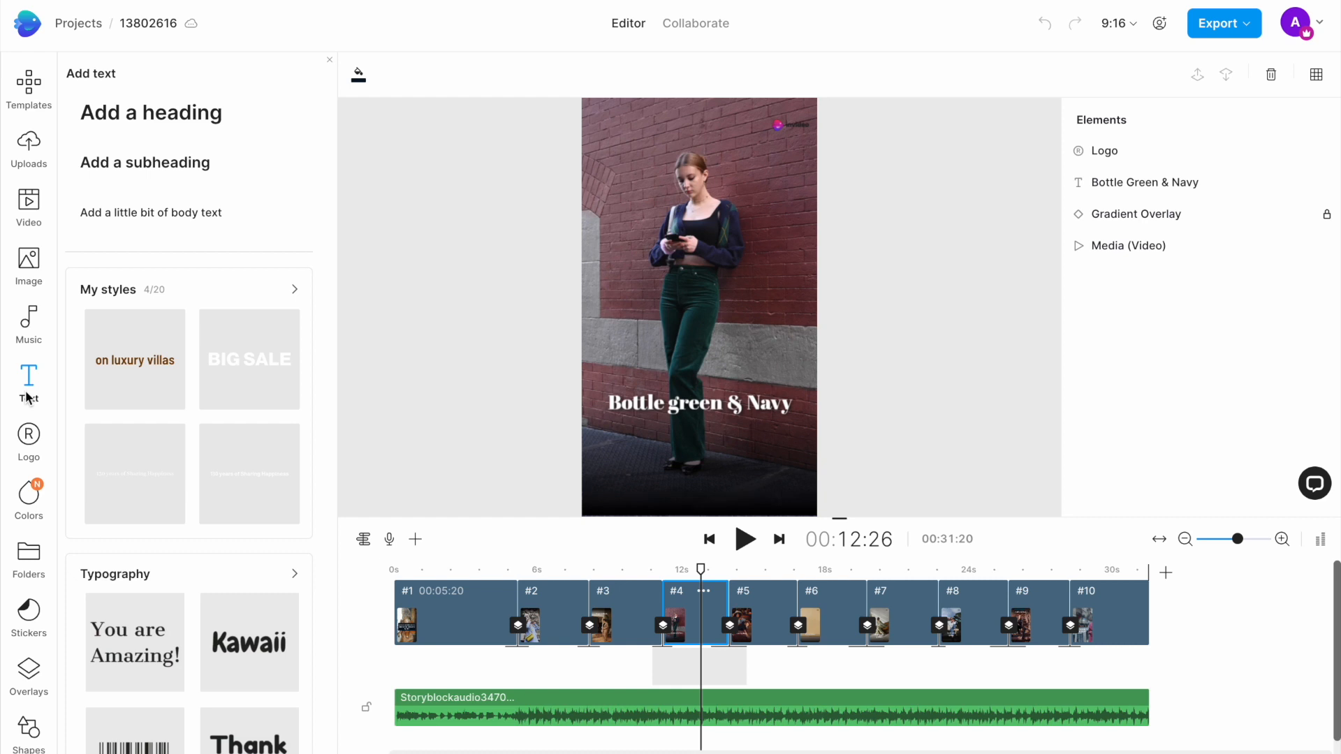
click(25, 139)
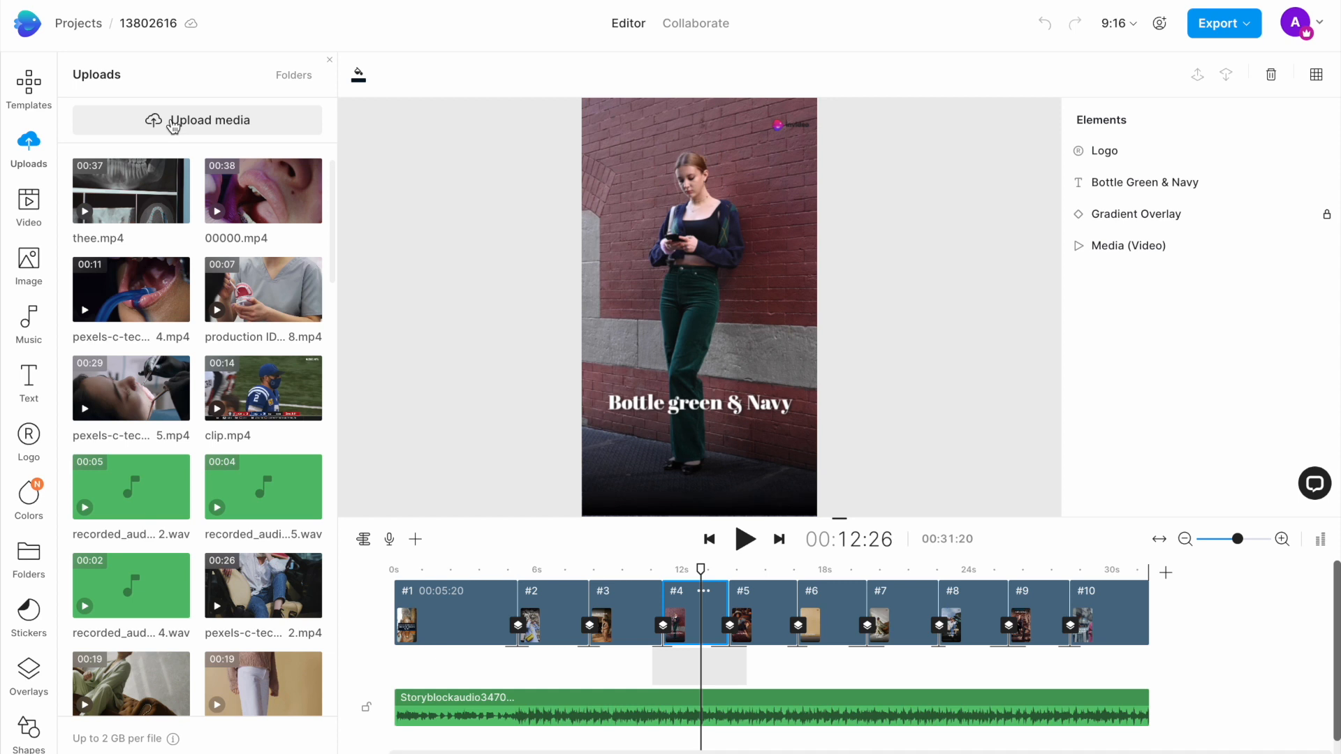
Step: Go to the first scene and search the stock video library for "home decor desk"
click(472, 568)
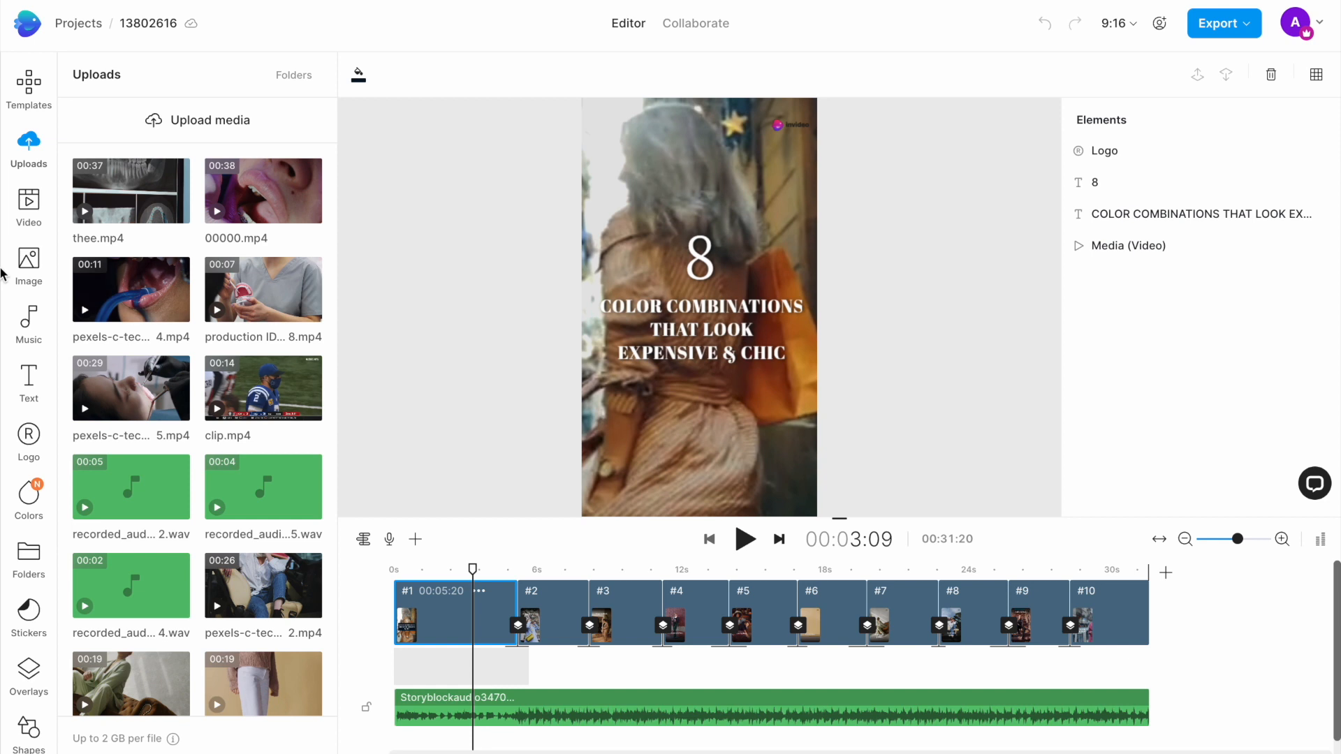
click(29, 206)
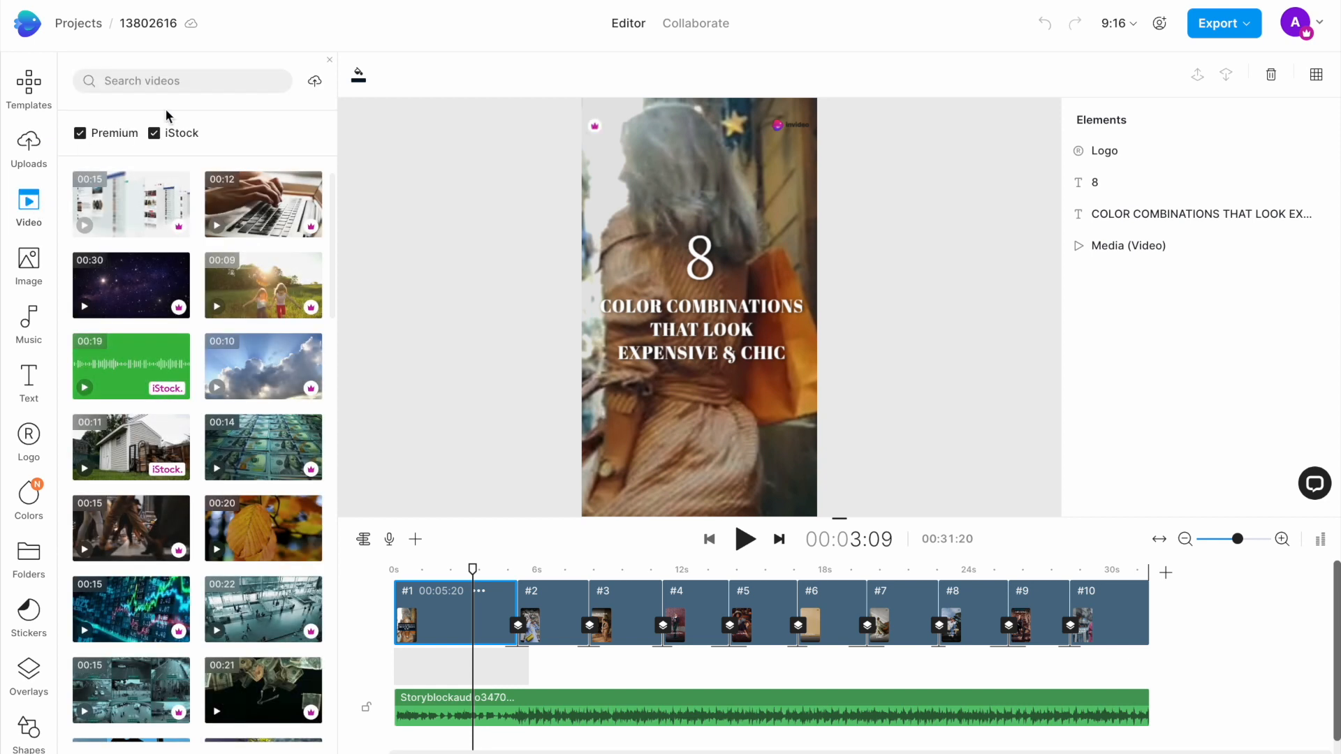
click(166, 82)
text(home decor desk)
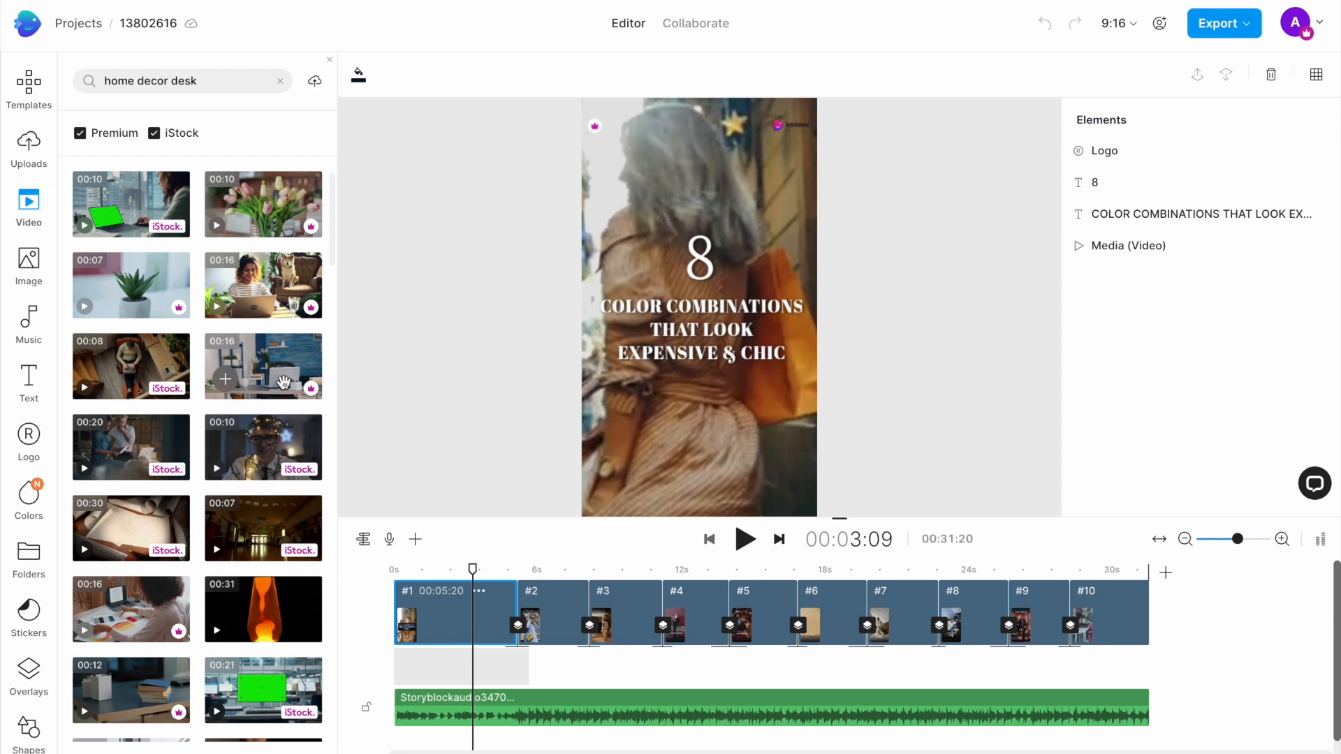
Step: Replace the first scene's background video with the blue-wall desk and laptop clip, trimmed to fit the scene
drag(277, 375, 632, 146)
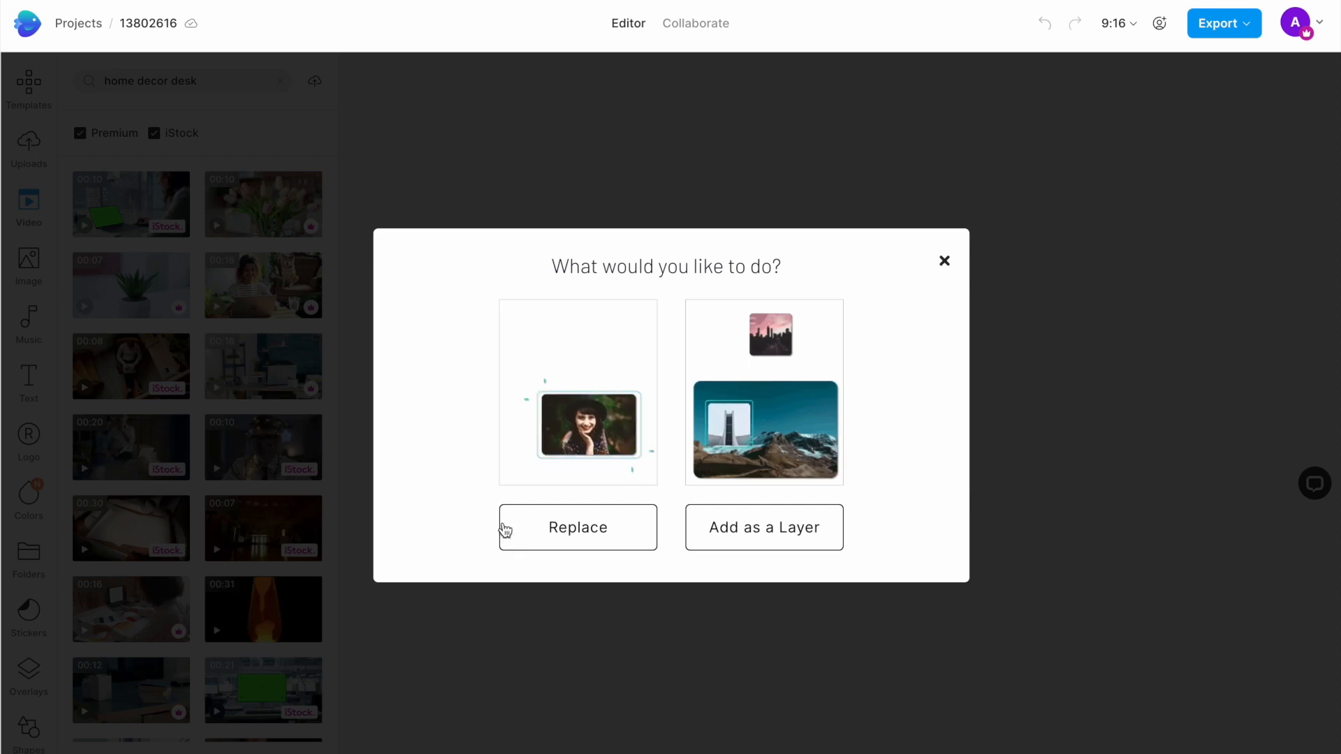
click(564, 528)
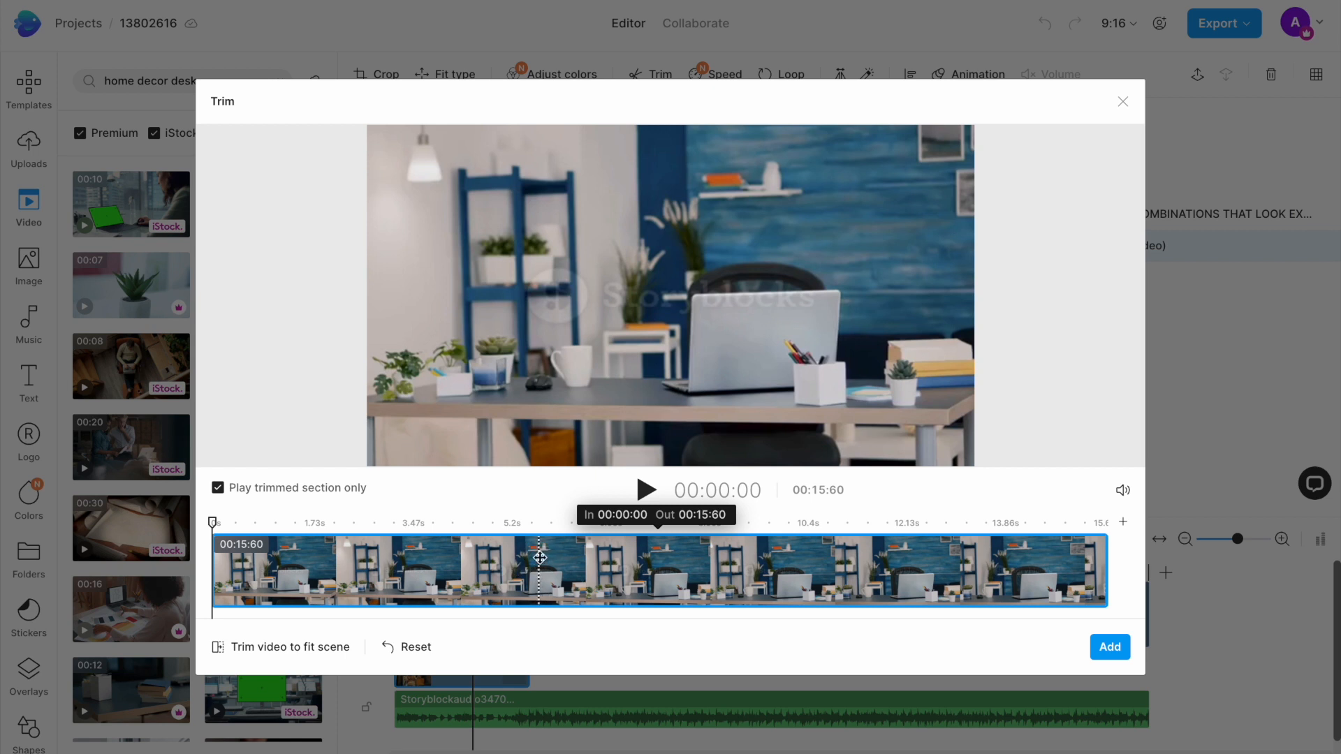
click(282, 646)
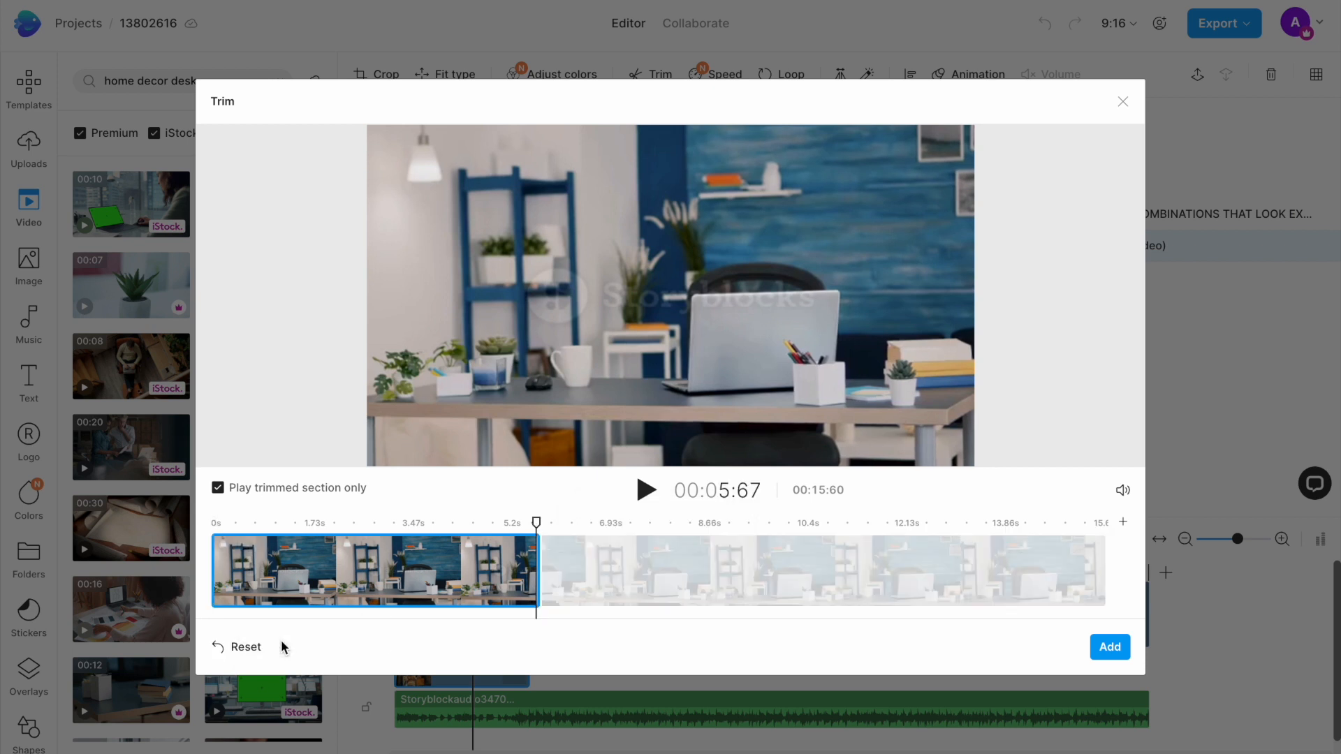
click(1110, 647)
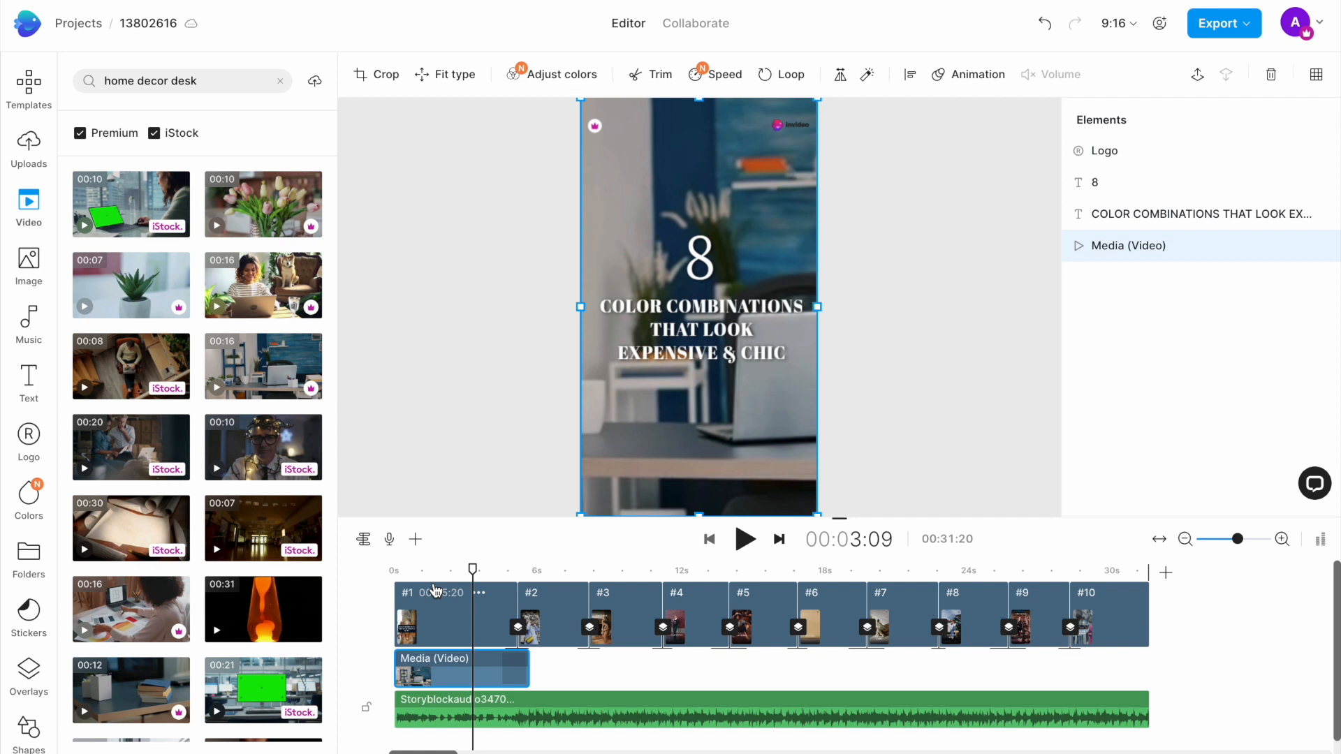
Step: Add the 10-second cloudy sky clip as a layer over the plant video in scene 2 and delete it
click(26, 199)
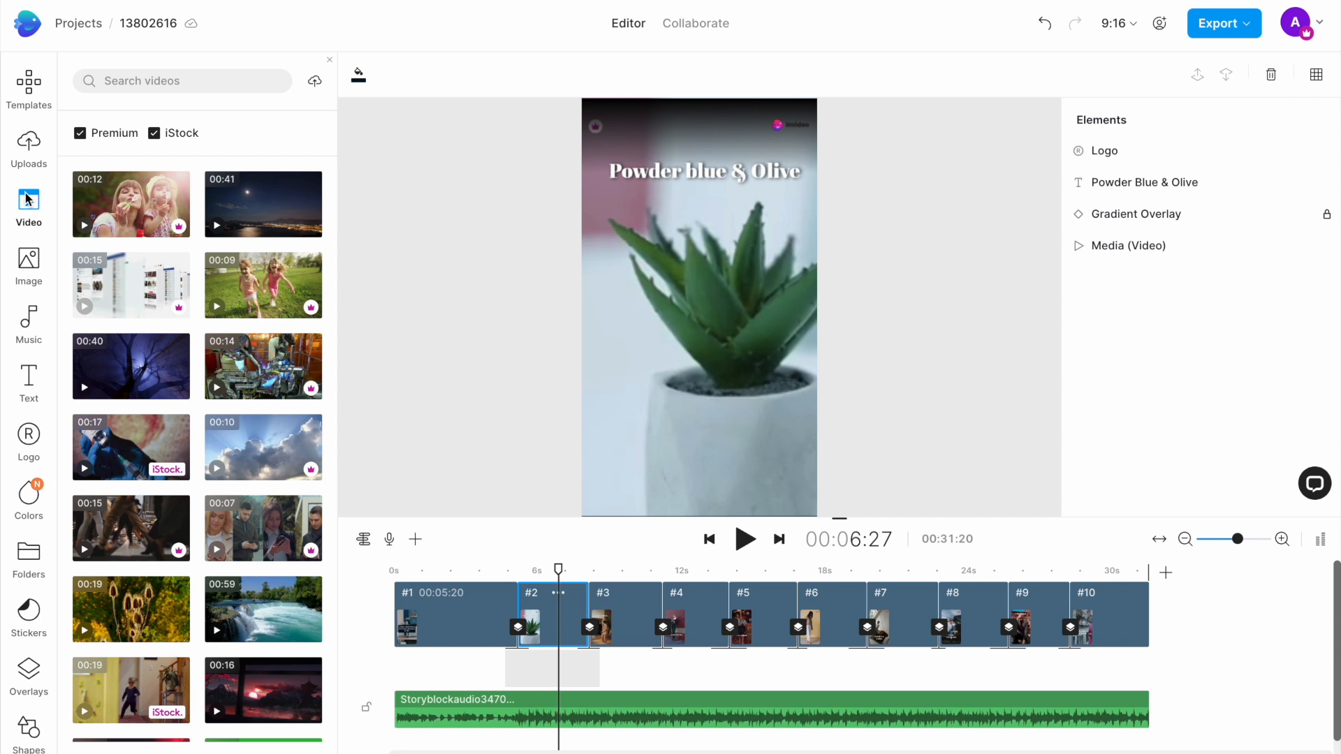
click(1112, 652)
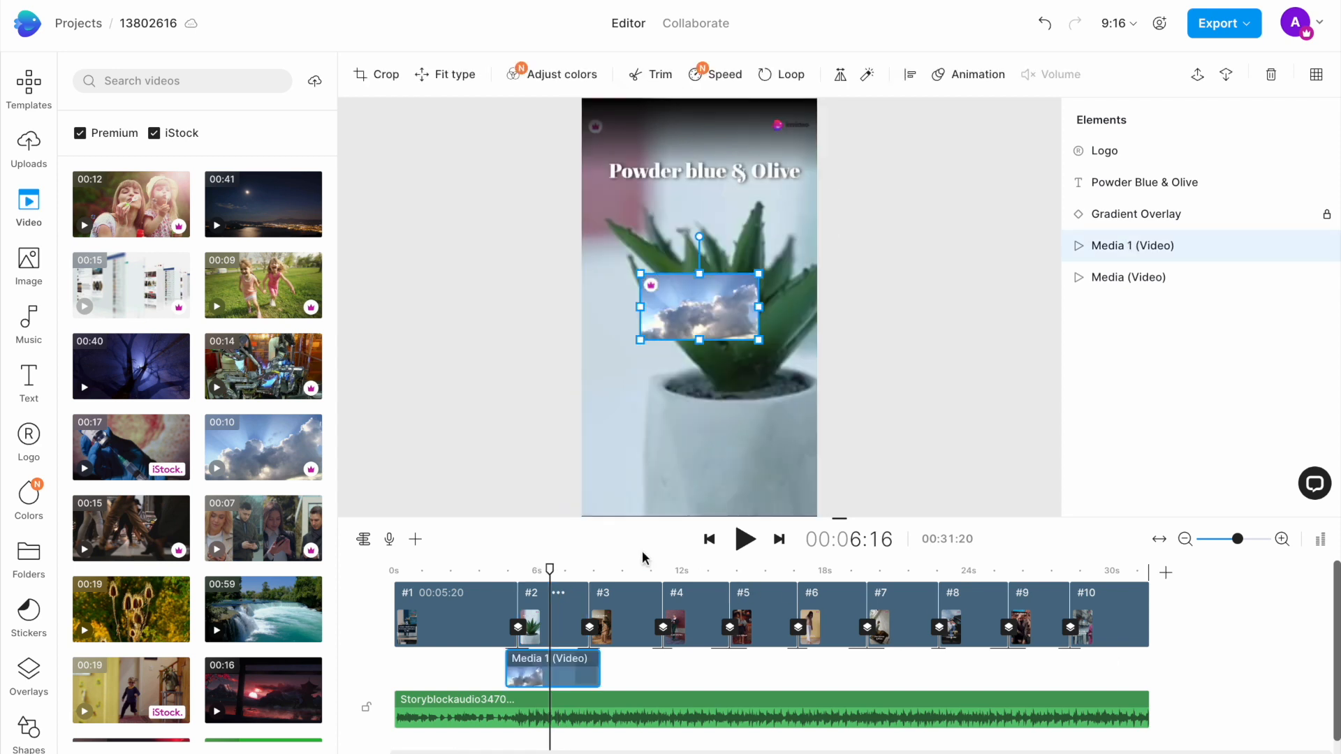
key(Delete)
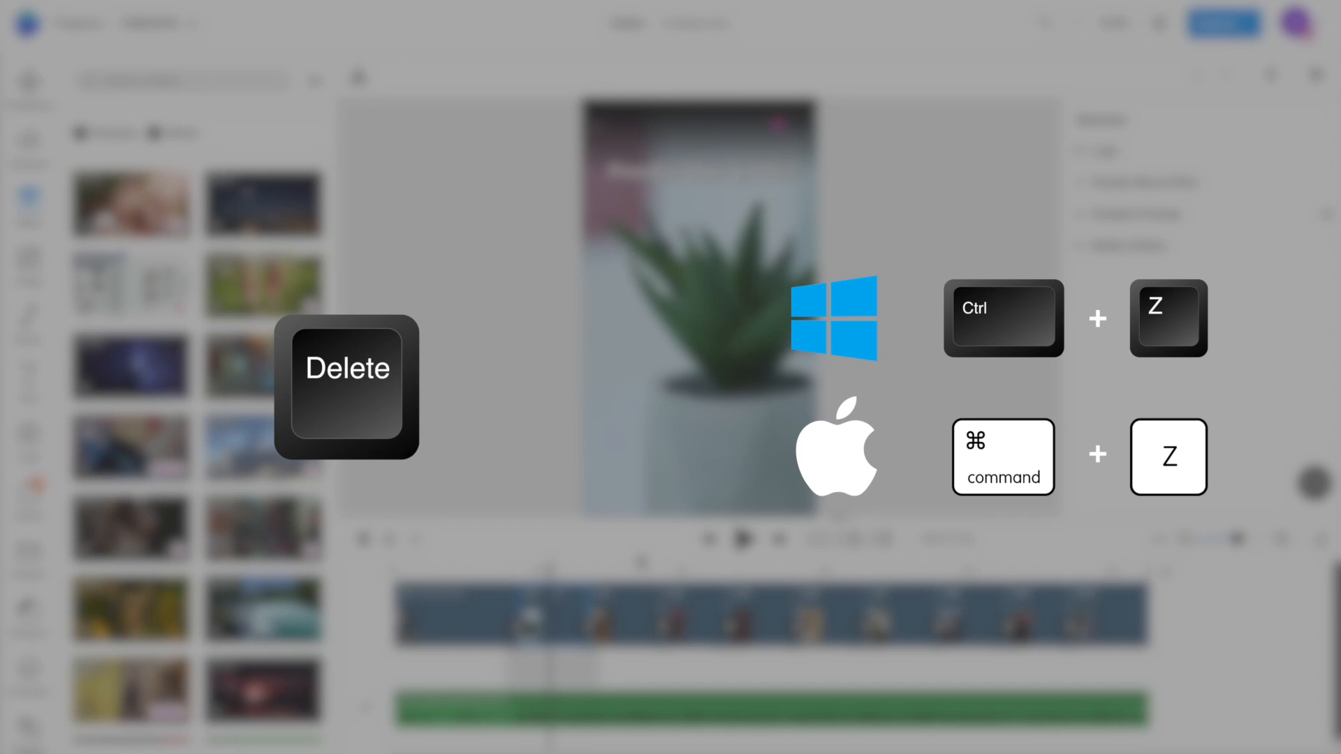
Step: Check the background clips in scenes 3, 4 and 5 on the timeline
click(620, 571)
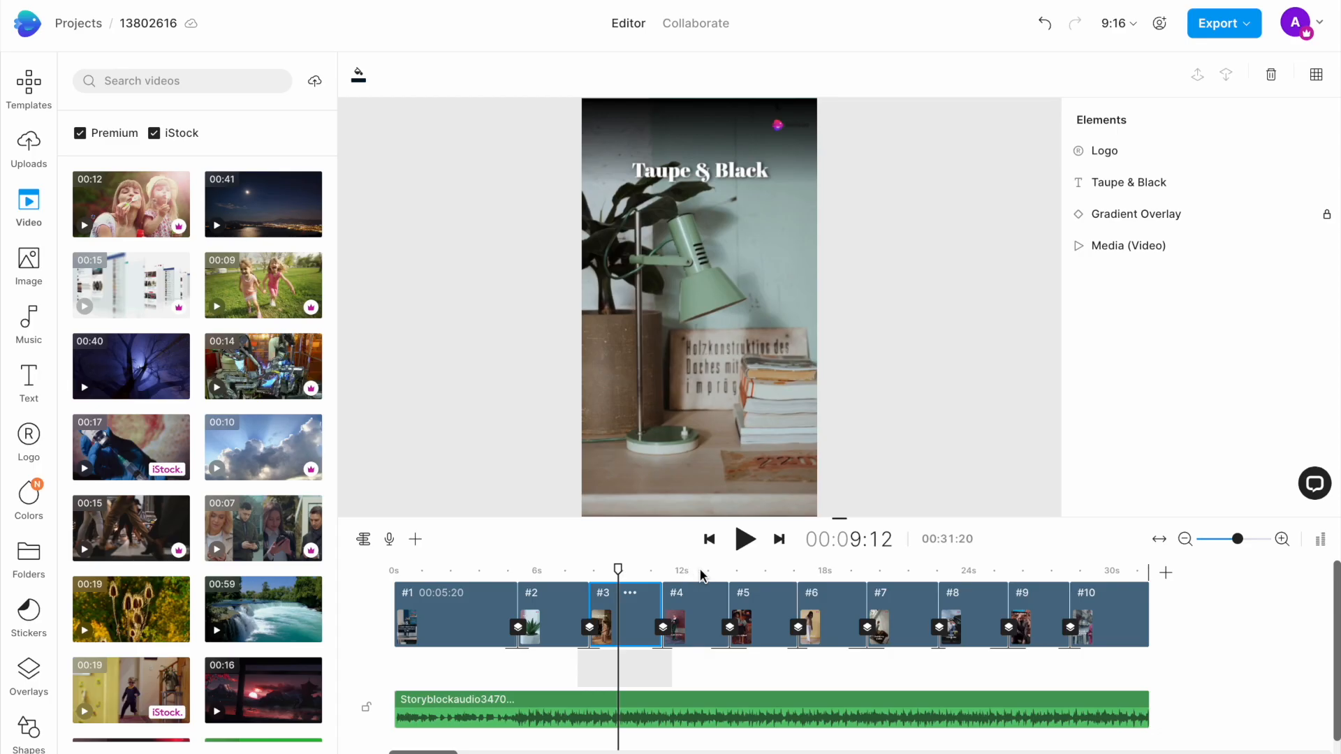
click(702, 572)
click(778, 571)
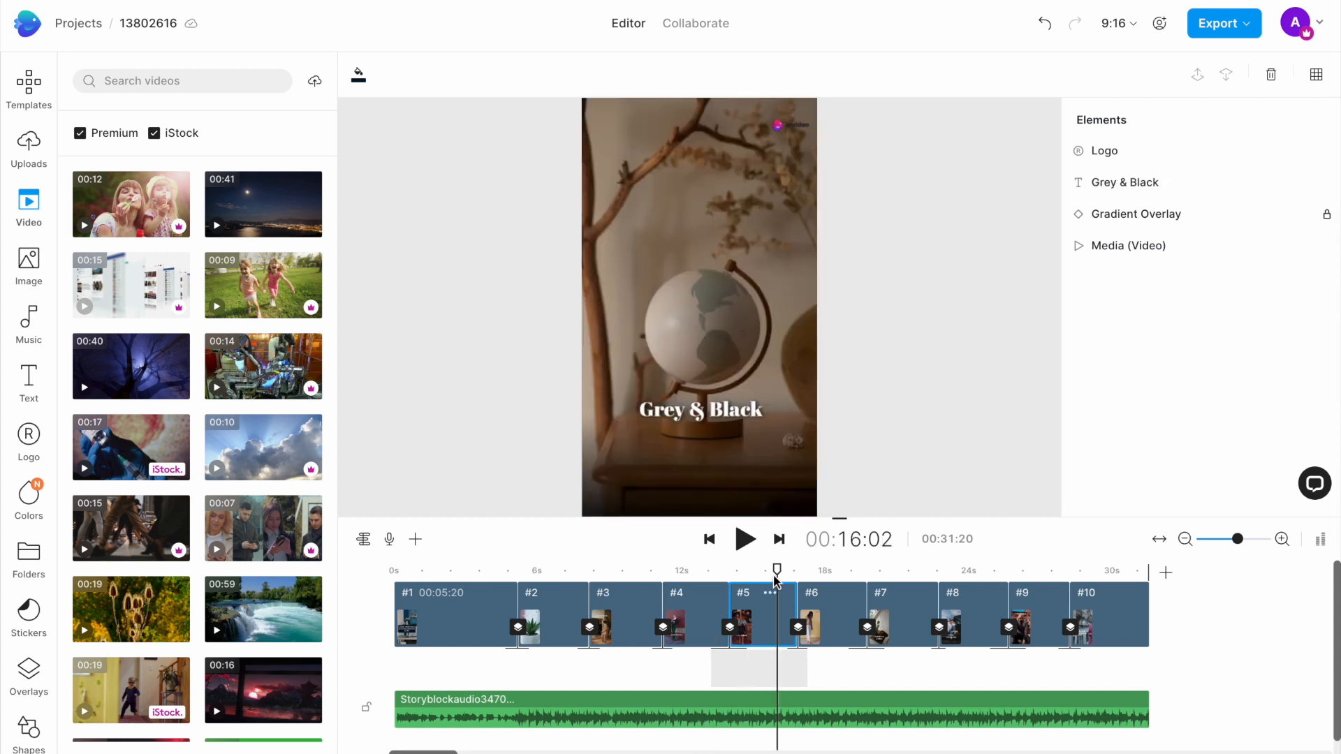
Step: Change the first scene's headline to "CUTE DECOR ITEMS TO PERSONALISE YOUR DESK" and narrow its text box slightly
click(458, 571)
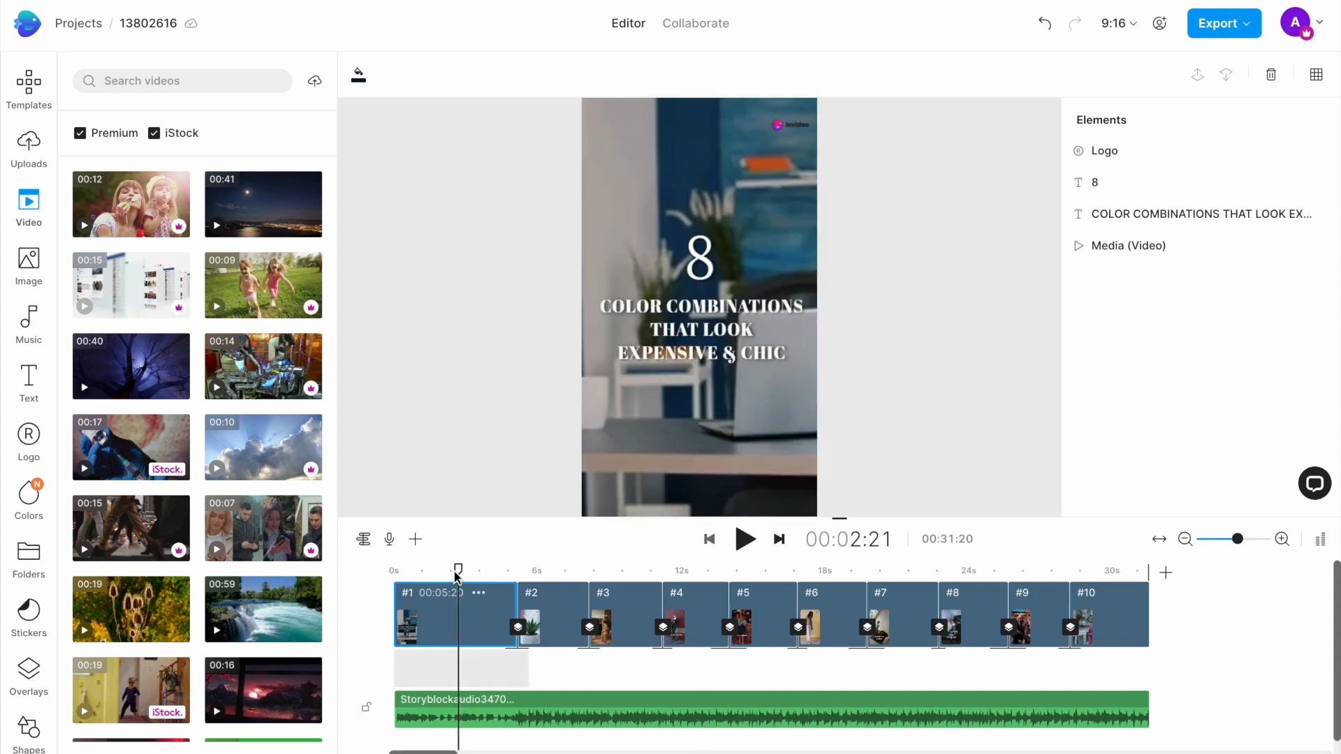
double_click(704, 342)
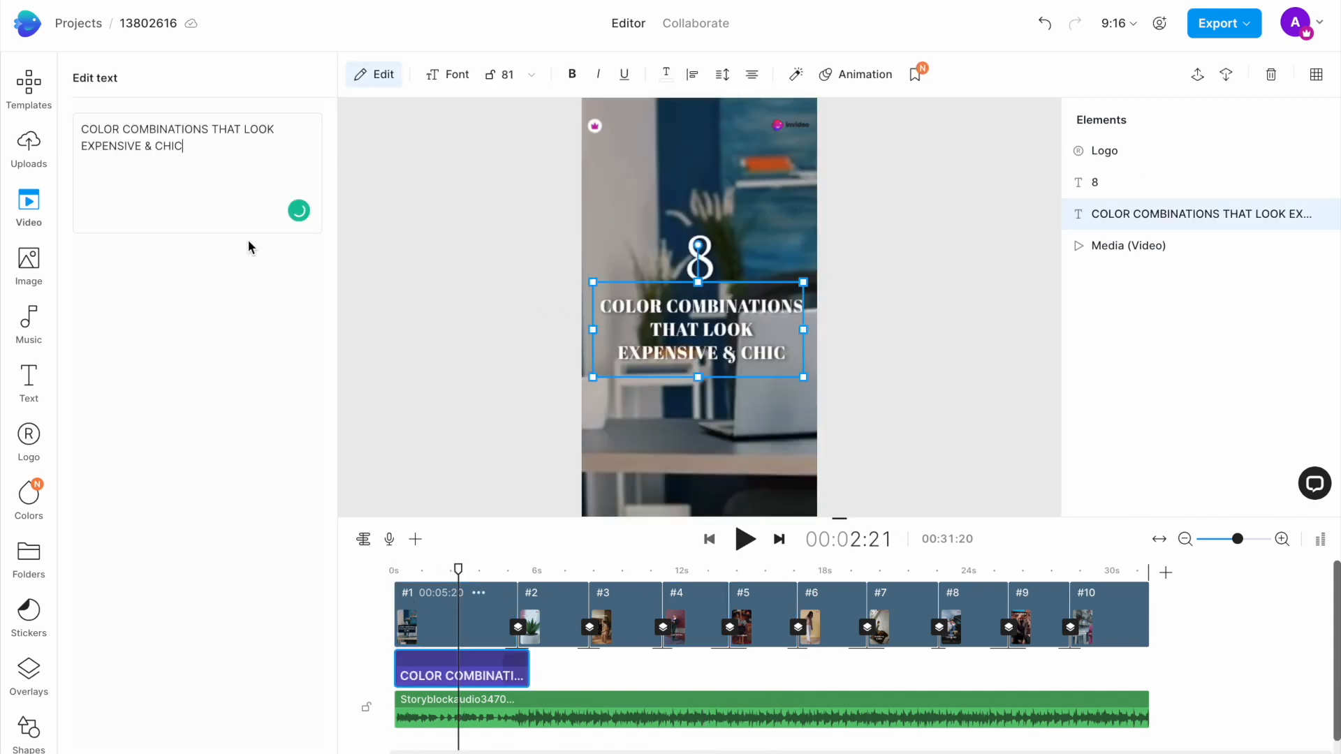
drag(184, 146, 73, 130)
text(CUTE DECOR ITEMS TO PERSONALISE YOUR DESK)
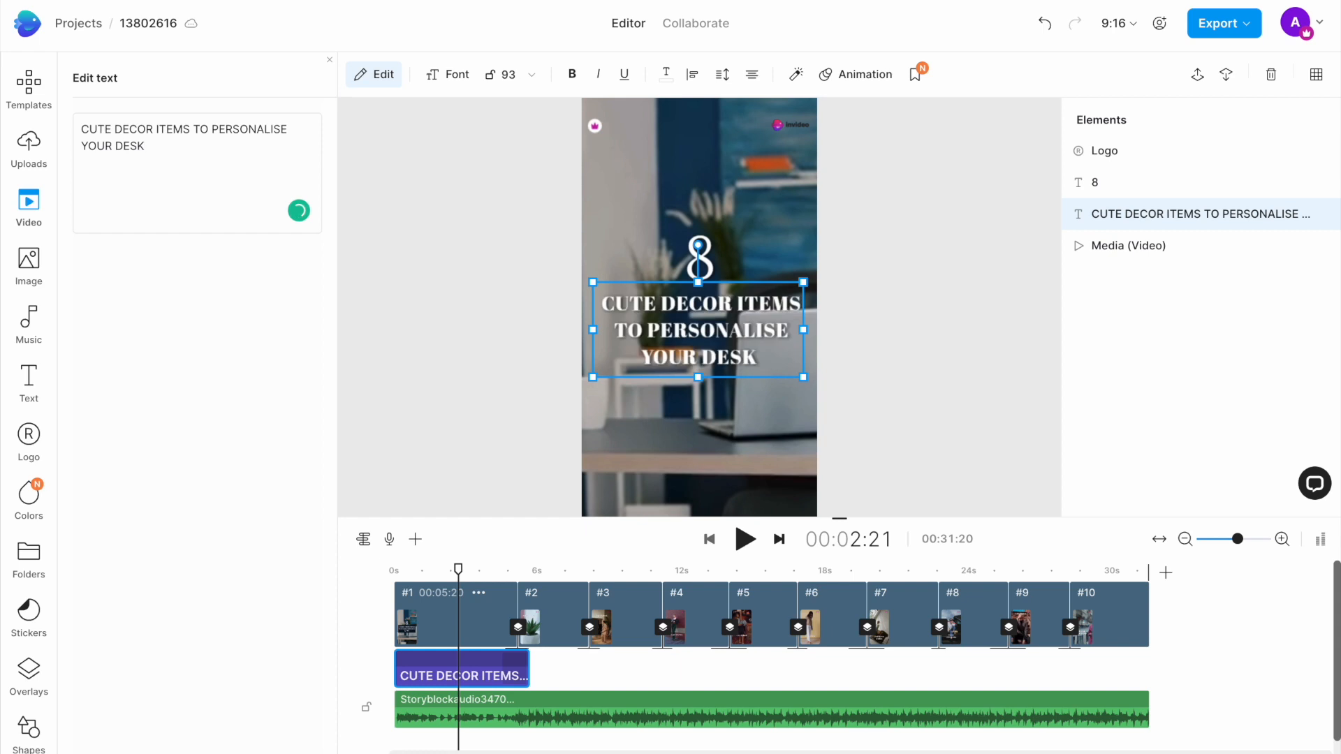
click(598, 336)
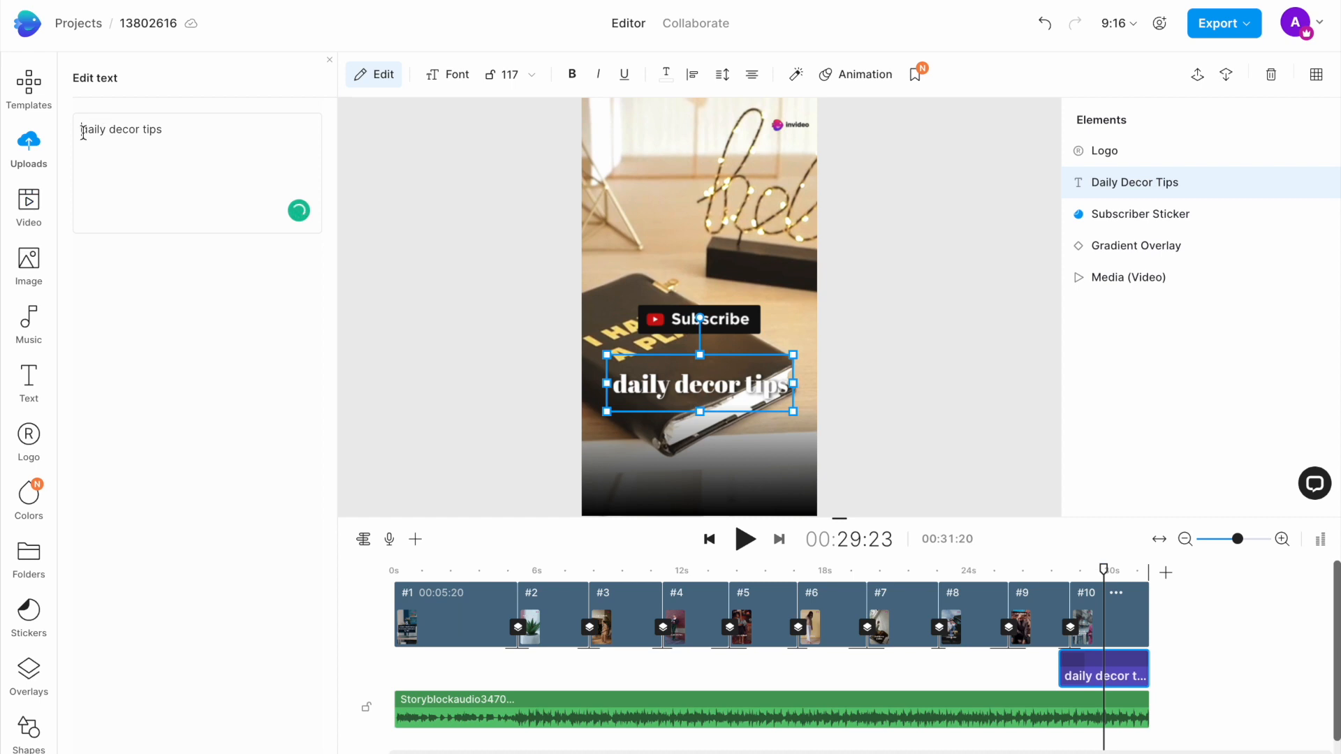
Step: Edit the closing scene's caption to read "for daily decor tips"
click(82, 130)
text(for daily decor tips)
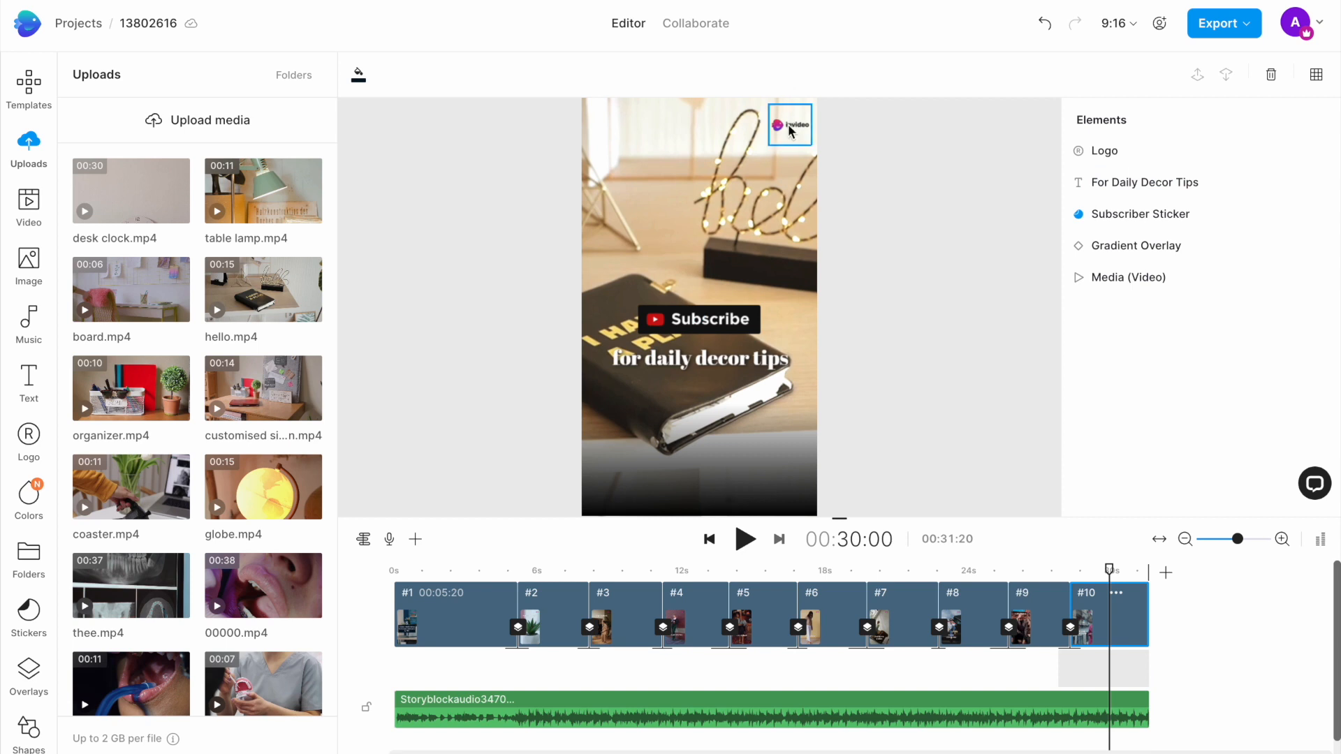
Step: Upload logo.png and replace the invideo logo with it in all scenes
click(790, 132)
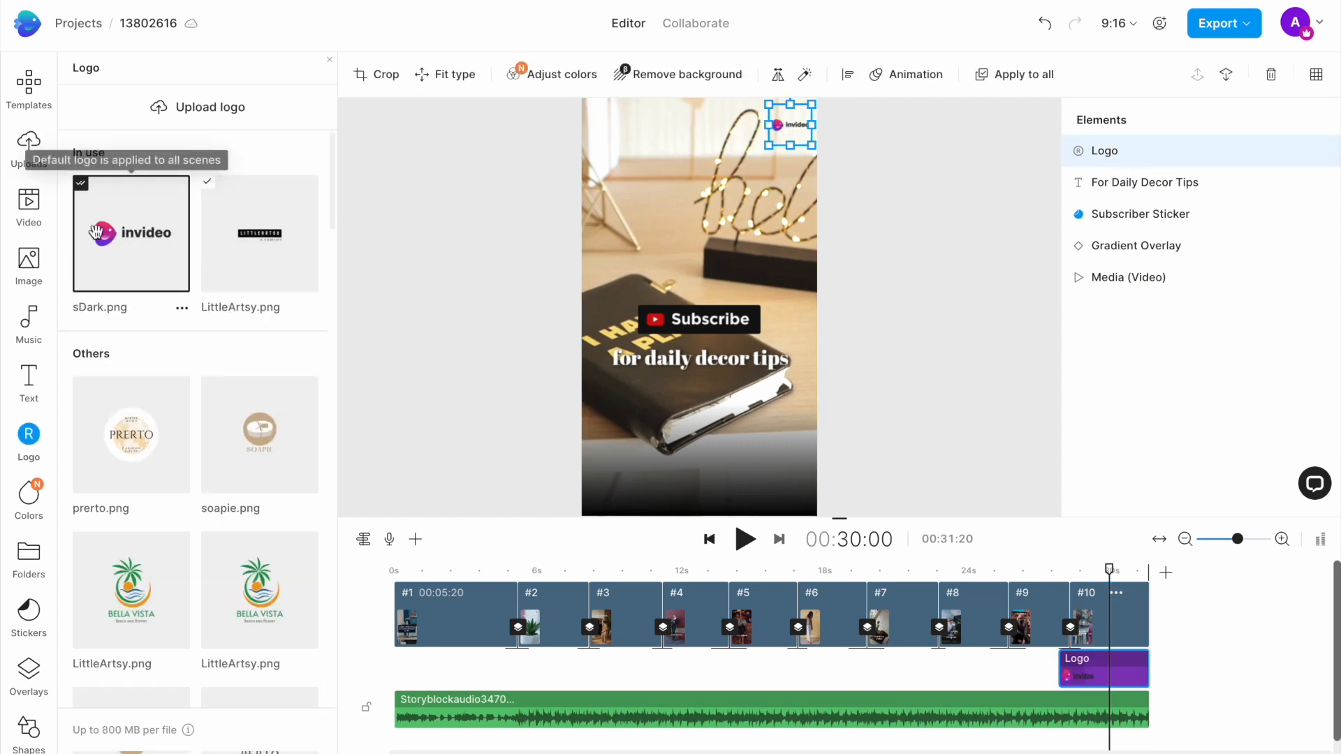
click(176, 115)
click(985, 534)
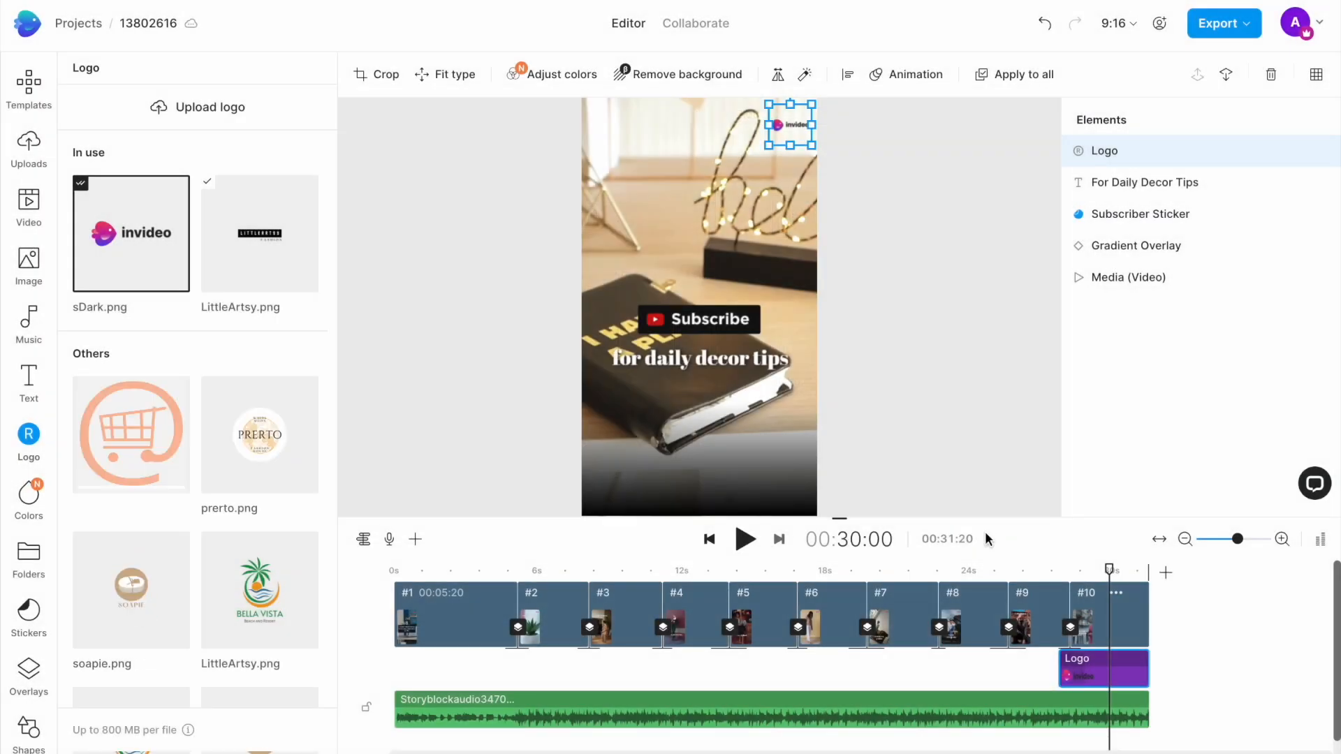
click(155, 461)
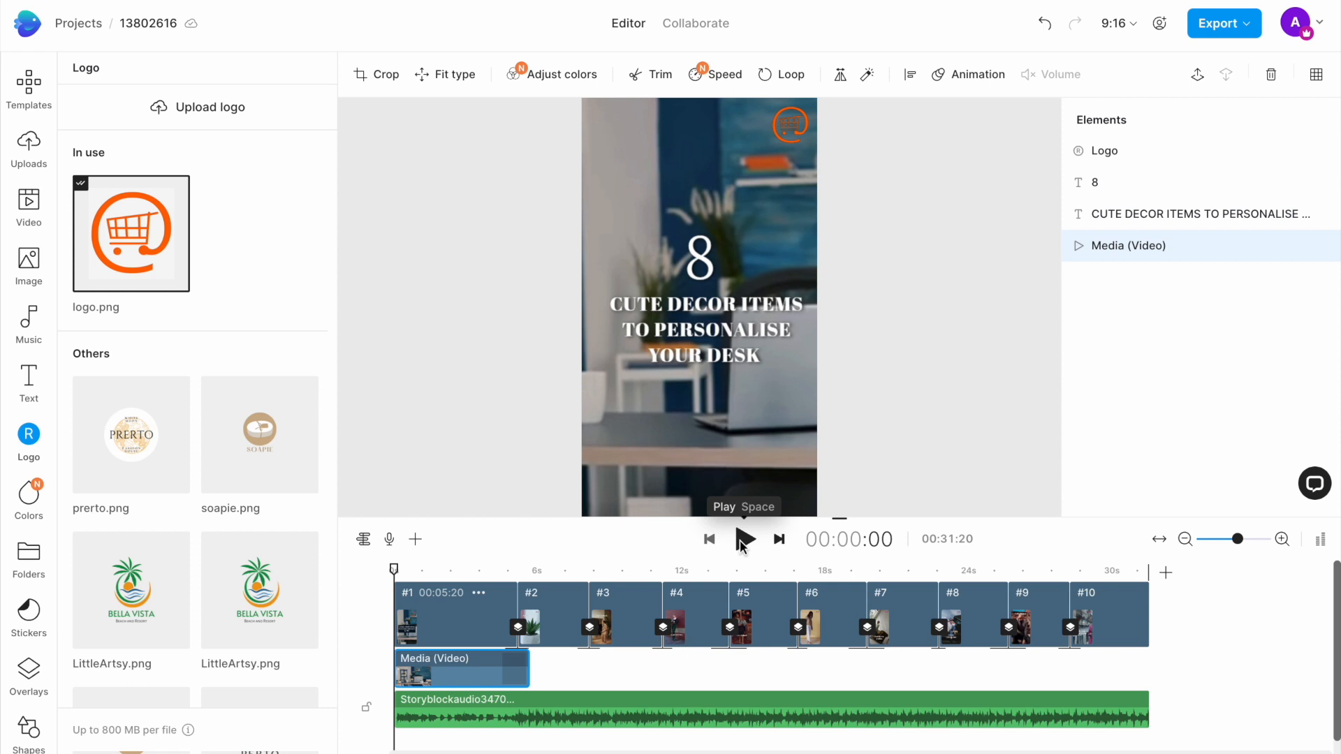
Step: Play the edited video from the start and export it at the default 1080p resolution
click(740, 540)
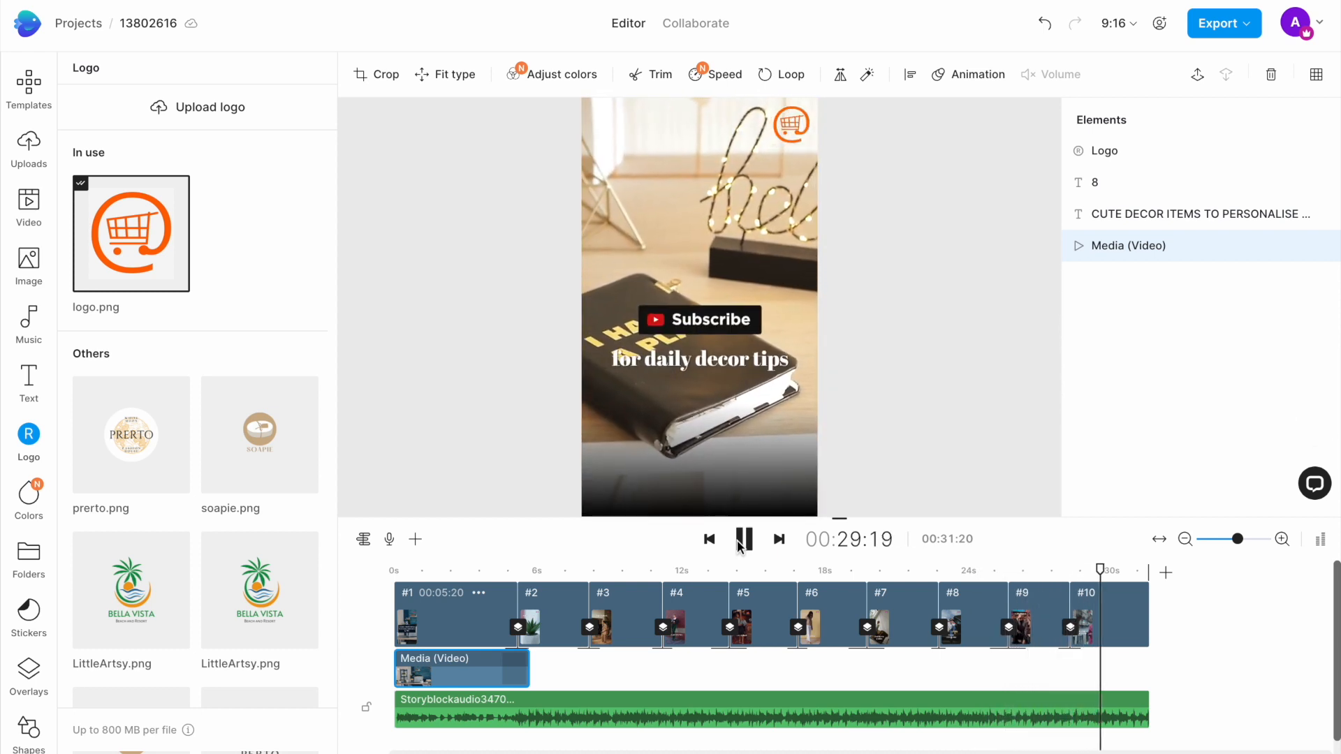
click(1228, 25)
click(1134, 113)
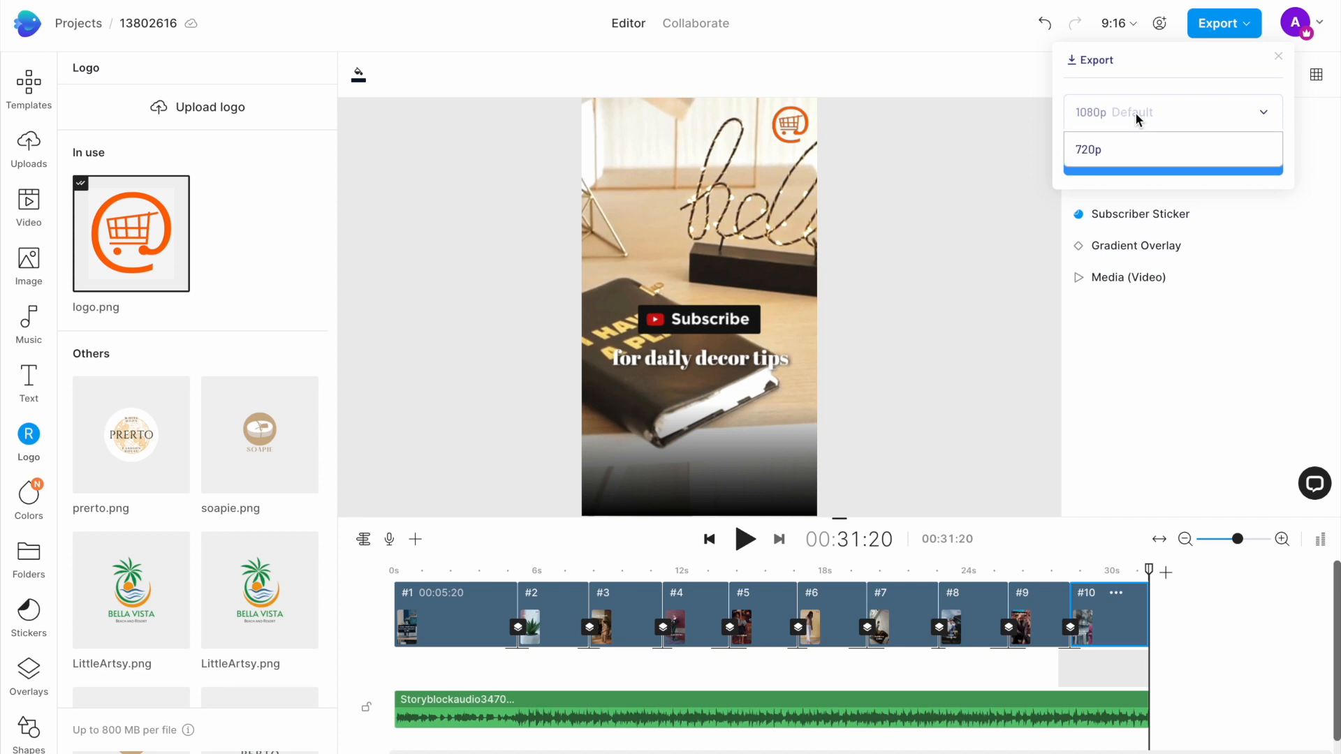
click(1111, 119)
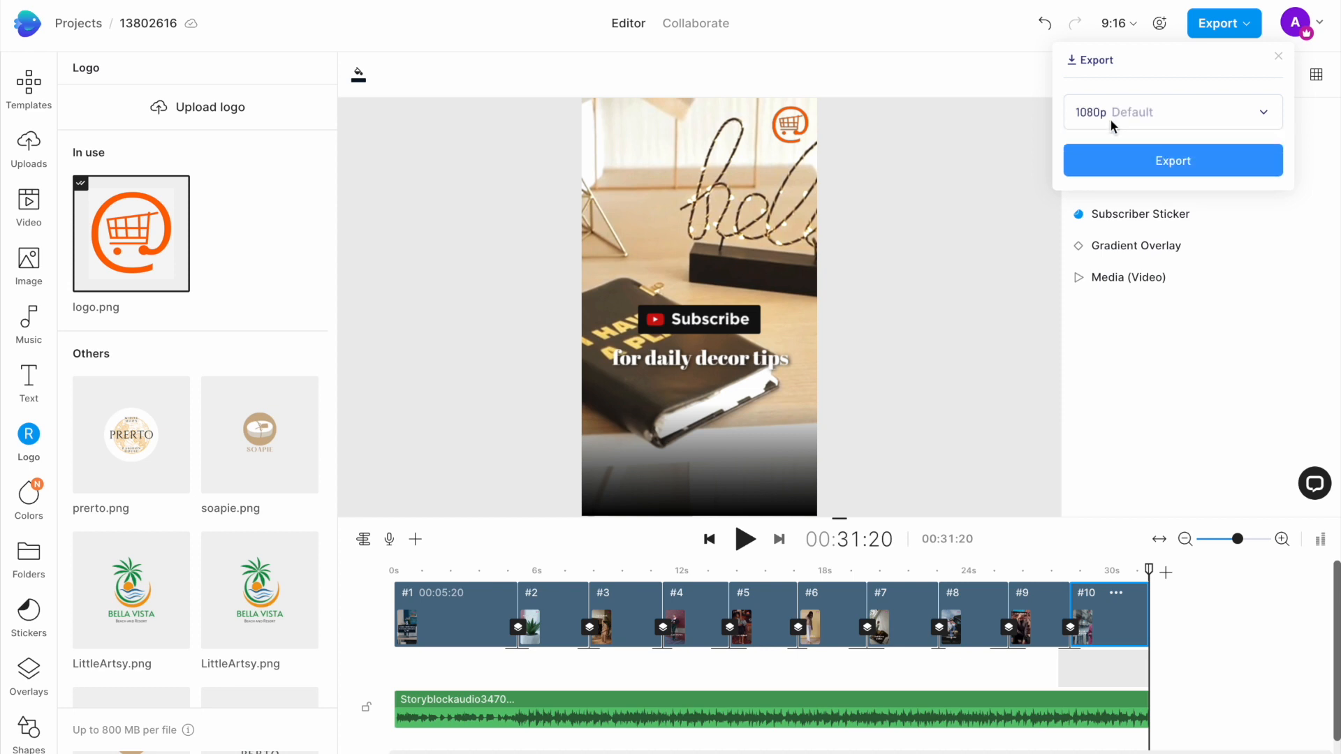
click(1161, 160)
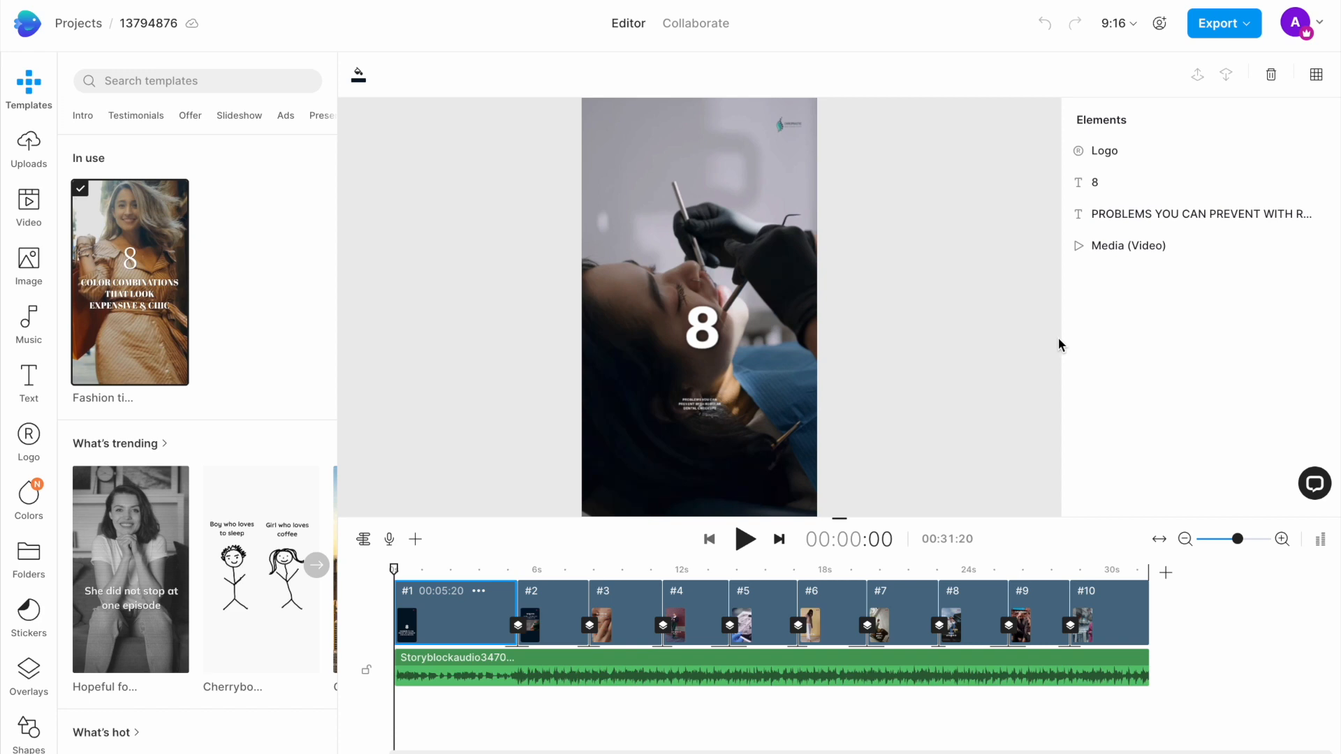
Step: Play the dental checkups version of the template from its beginning
click(746, 540)
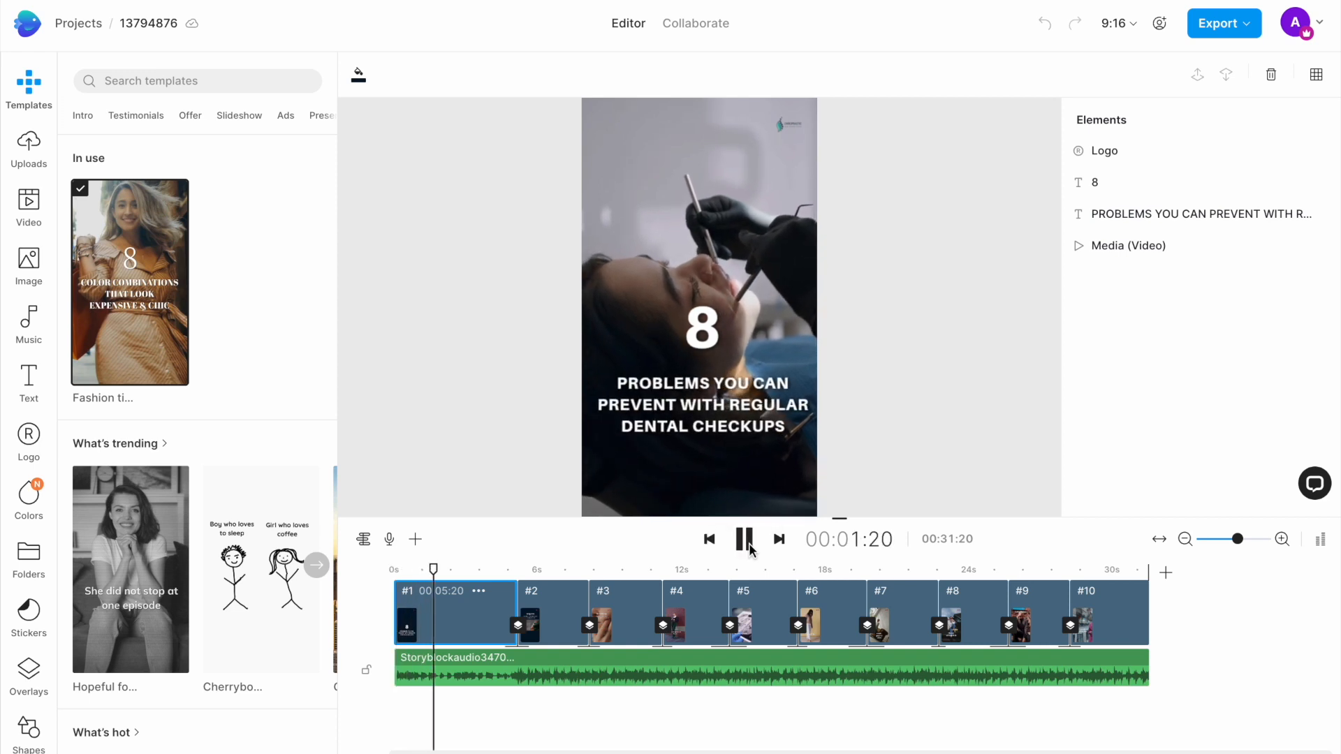